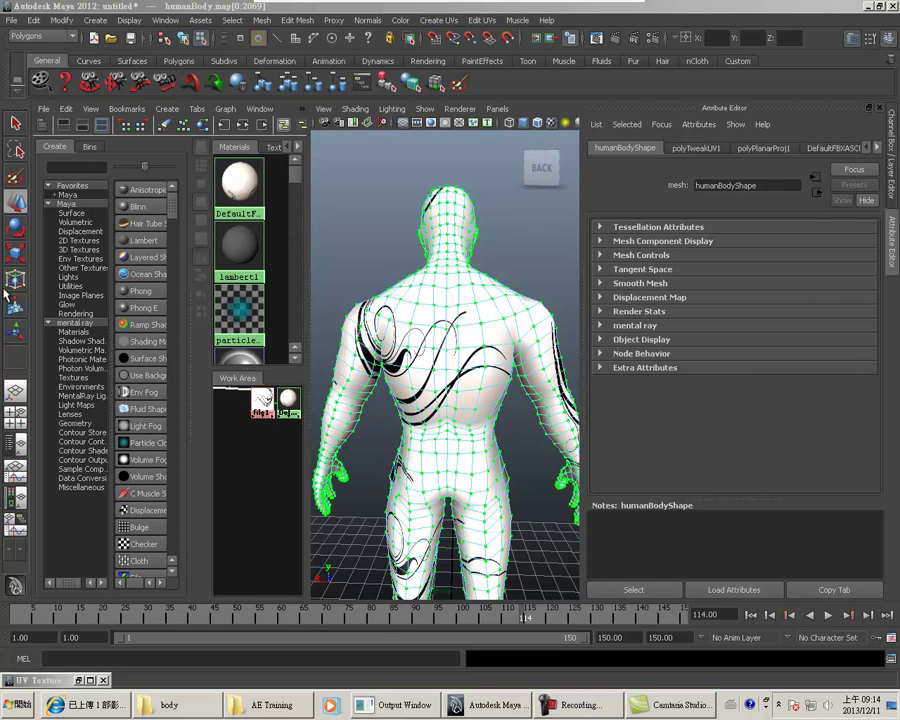
- Close the Hypershade with the spacebar so the perspective view of the body fills the area
key(space)
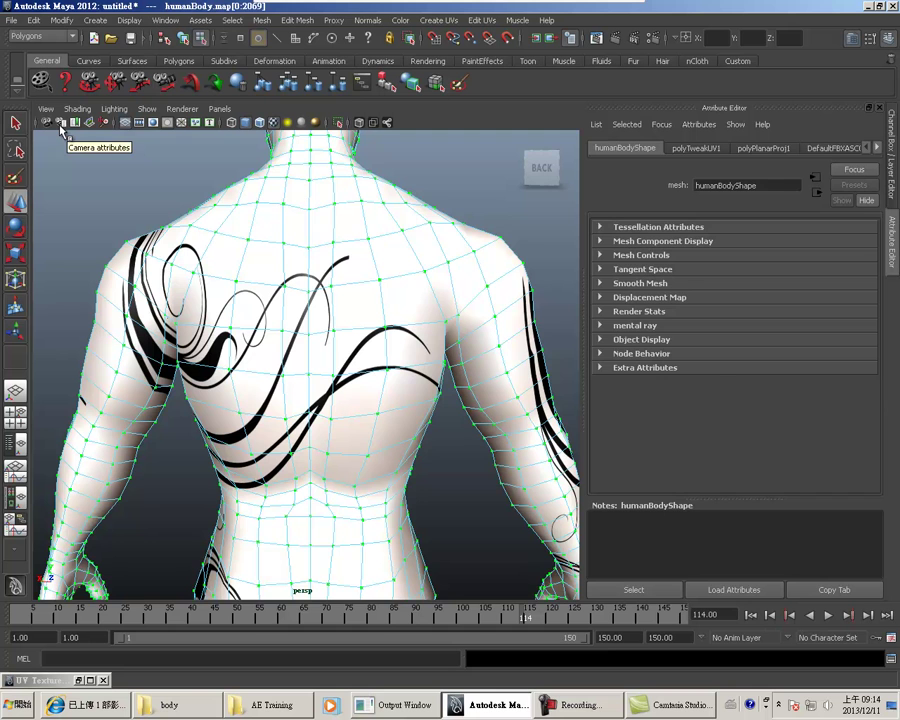
- Show the persp camera's attributes and expand its Environment section with background colour and image plane
click(60, 124)
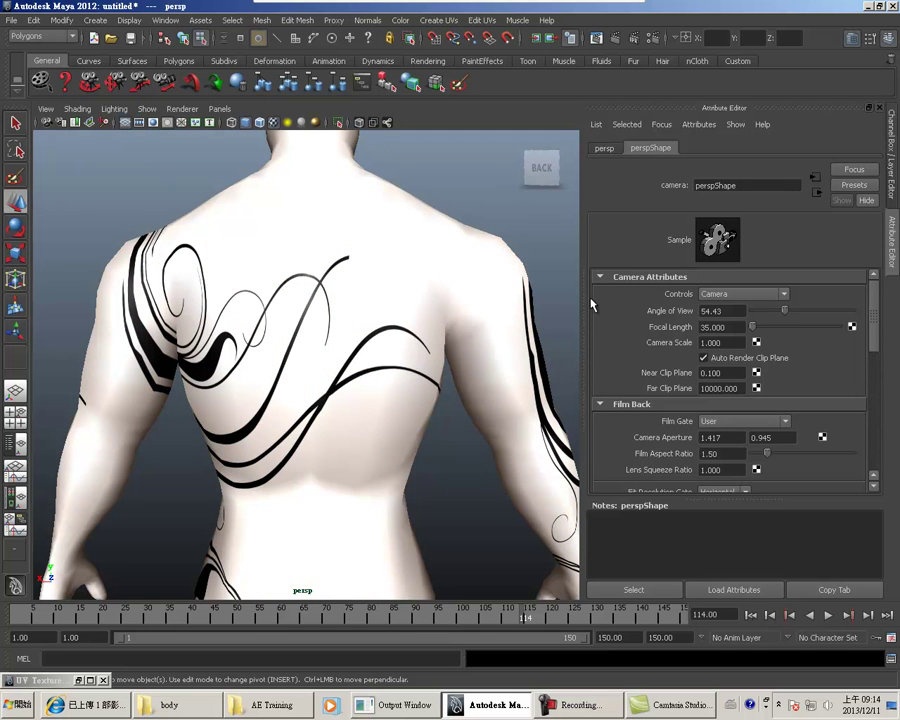
drag(874, 330, 886, 455)
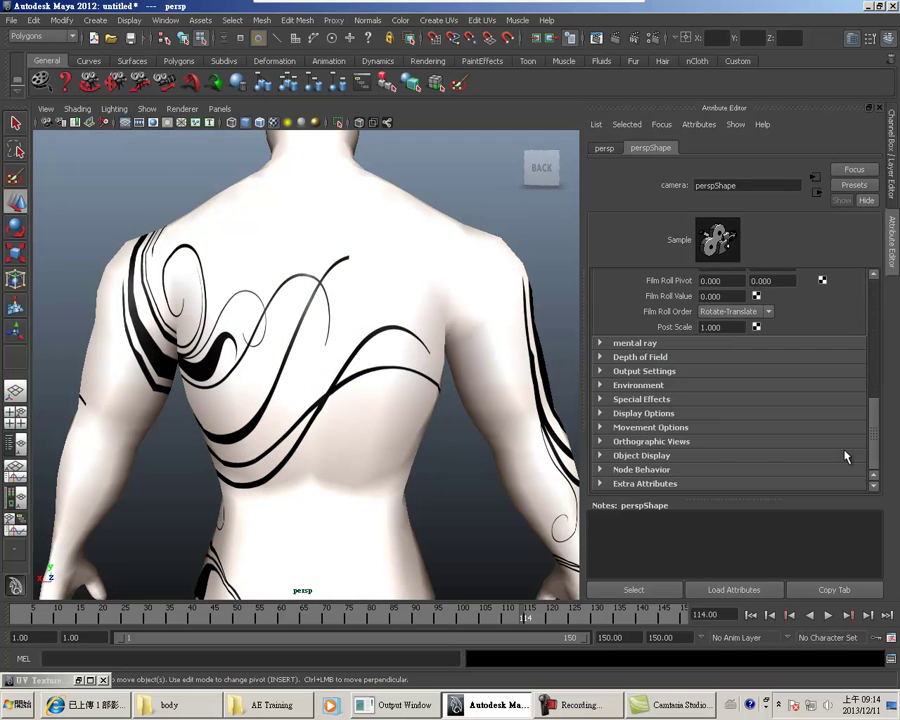
click(601, 386)
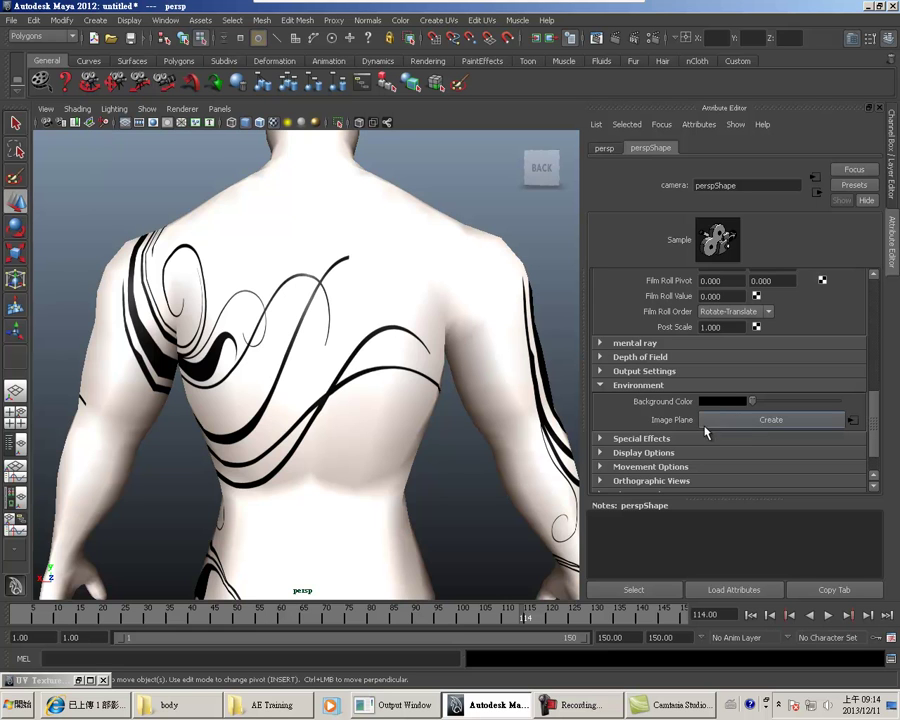
- Create an image plane loaded with body.00001.jpg from sourceimages\body
click(89, 122)
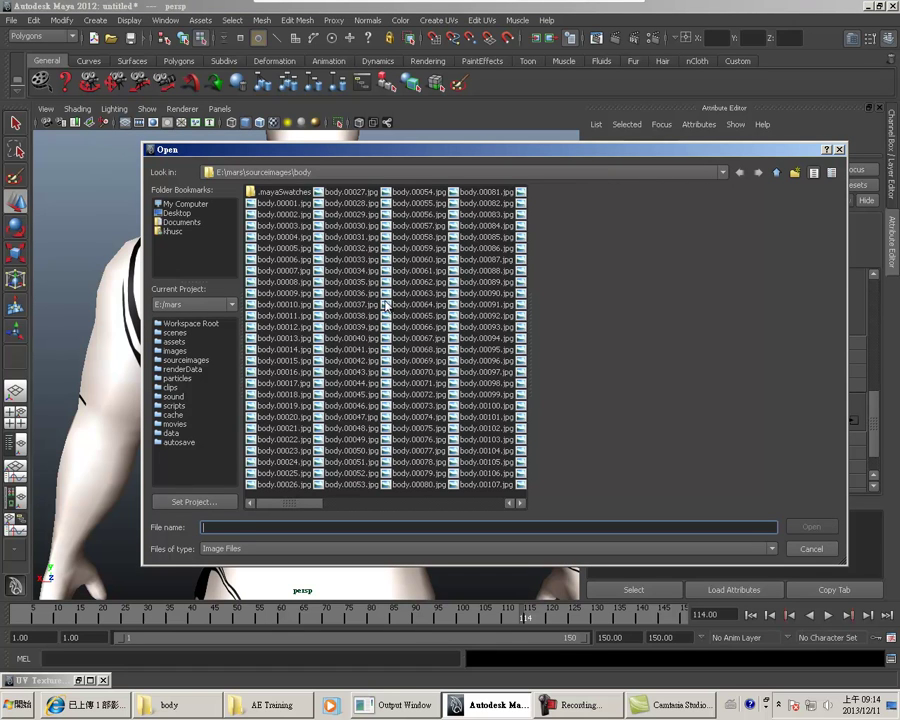
click(284, 205)
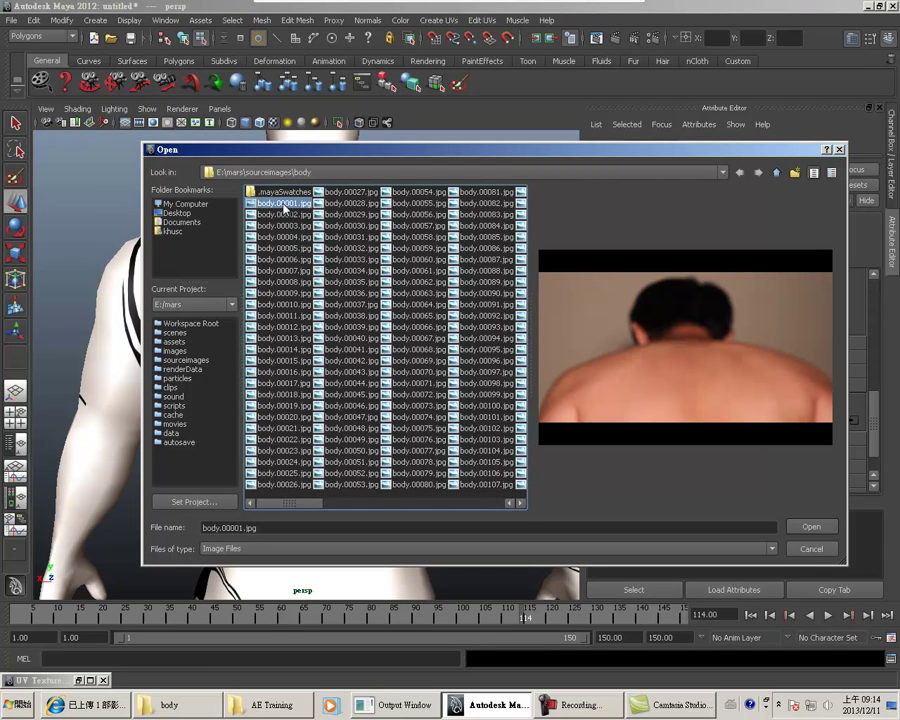
click(812, 527)
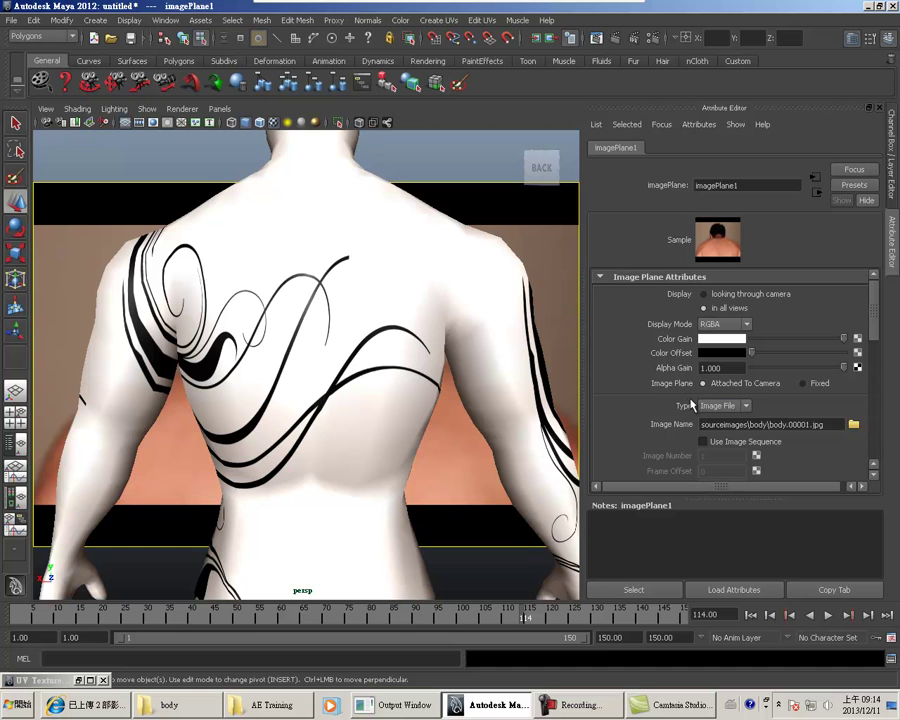
- Enable Use Image Sequence on imagePlane1, preview playback, and return to frame 1
drag(876, 328, 880, 443)
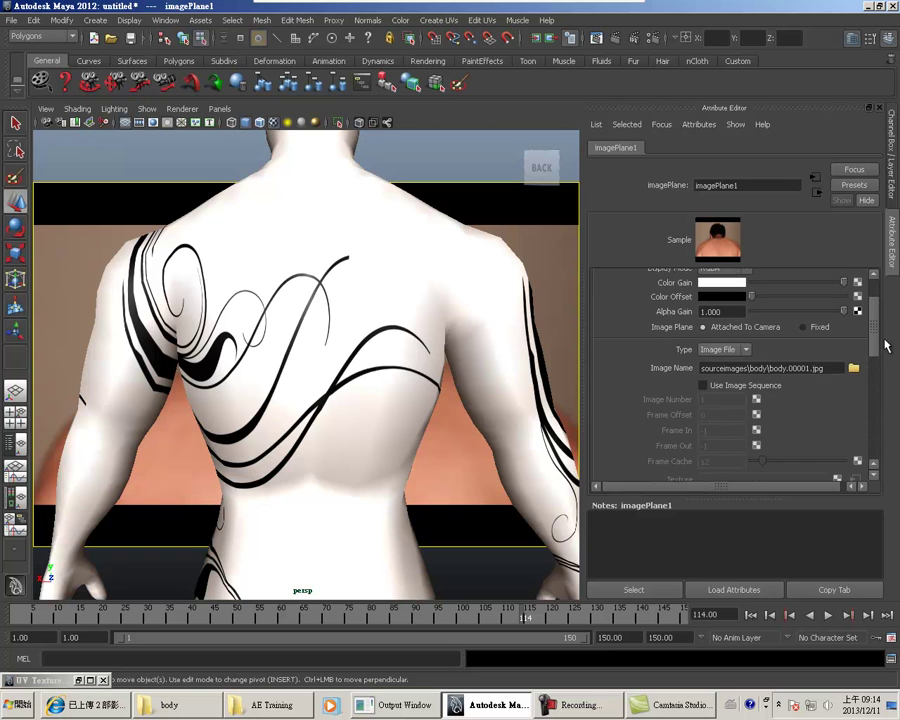
drag(880, 443, 874, 345)
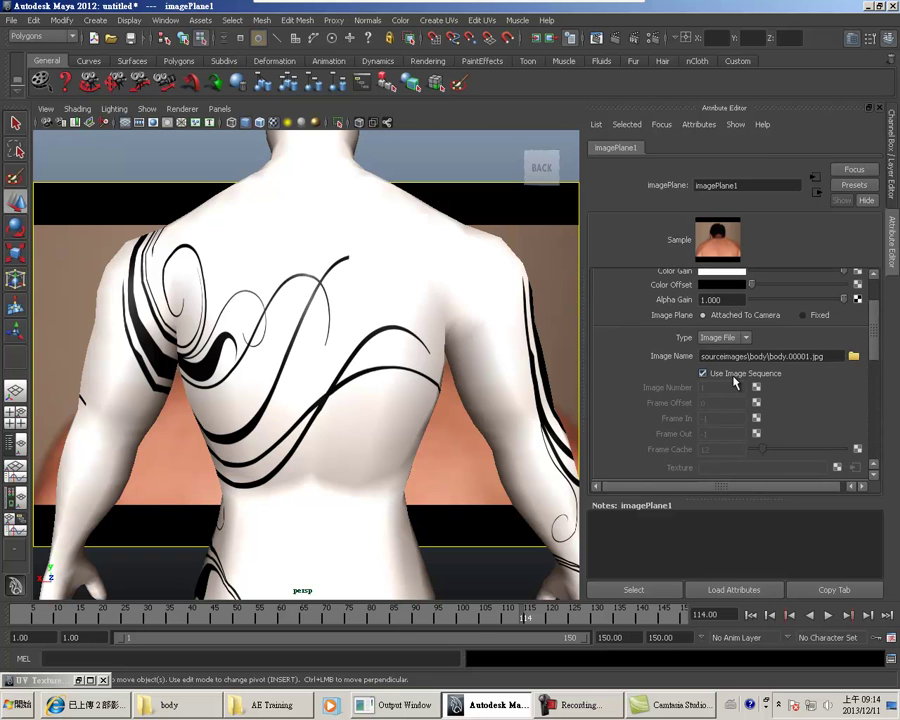
click(263, 617)
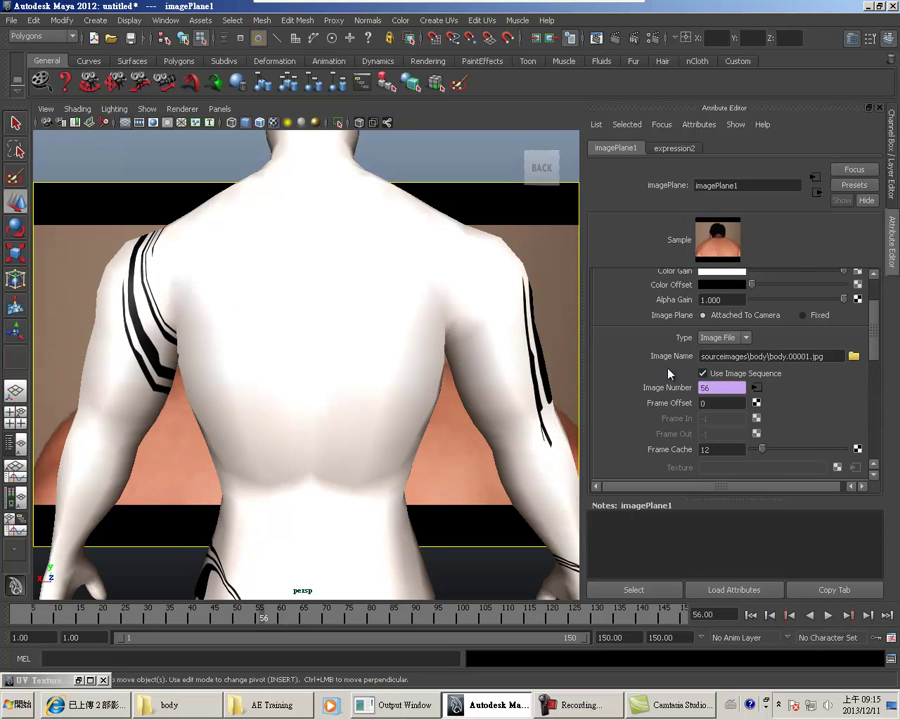
key(alt+v)
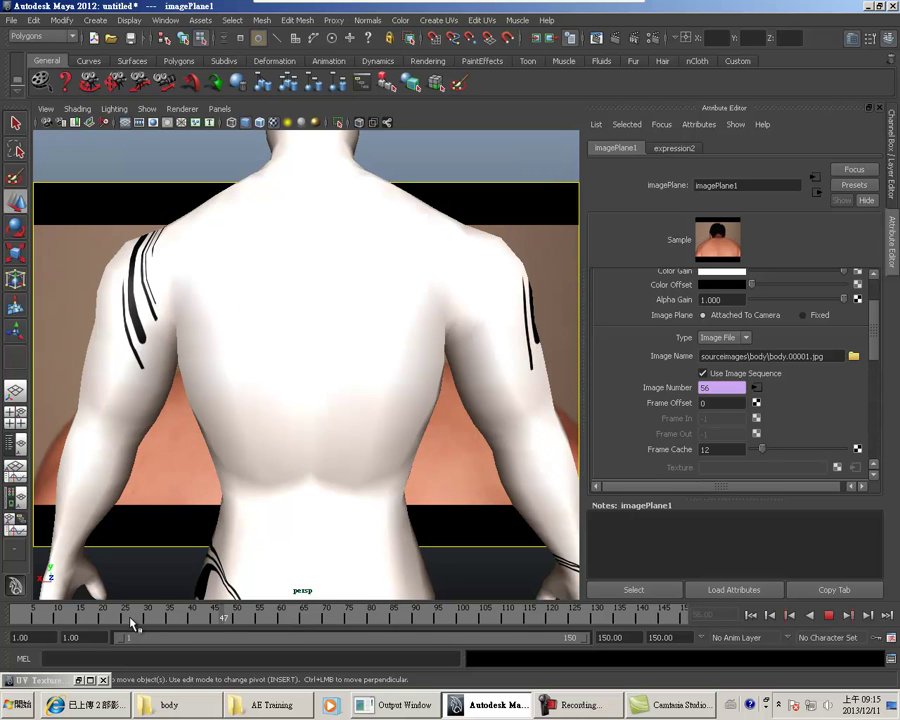
drag(101, 620, 15, 620)
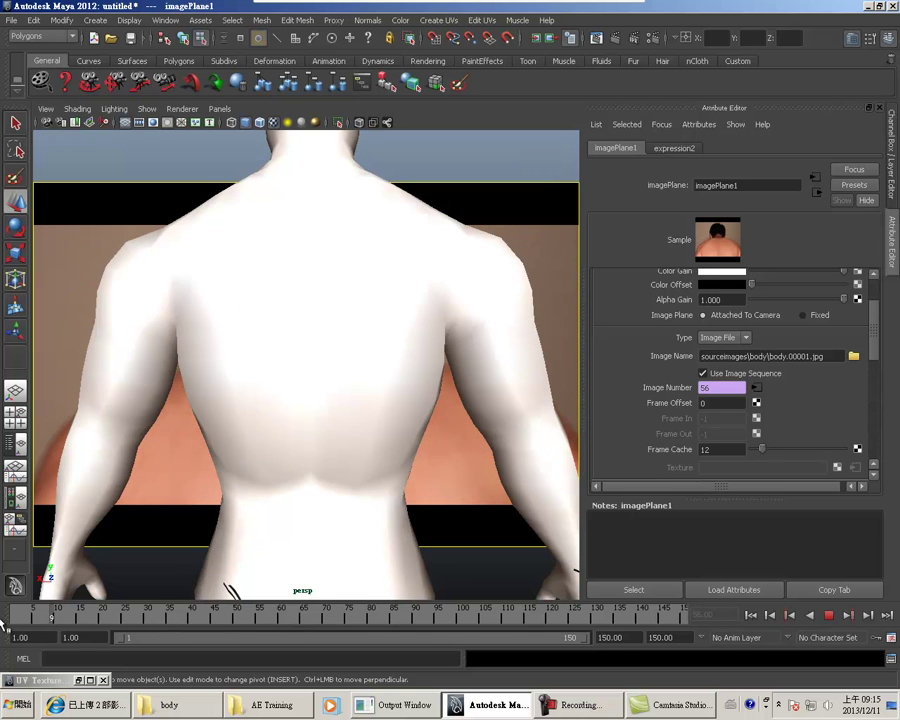
- Turn Use Image Sequence off and check the still photo, toggling Wireframe on Shaded briefly
click(718, 376)
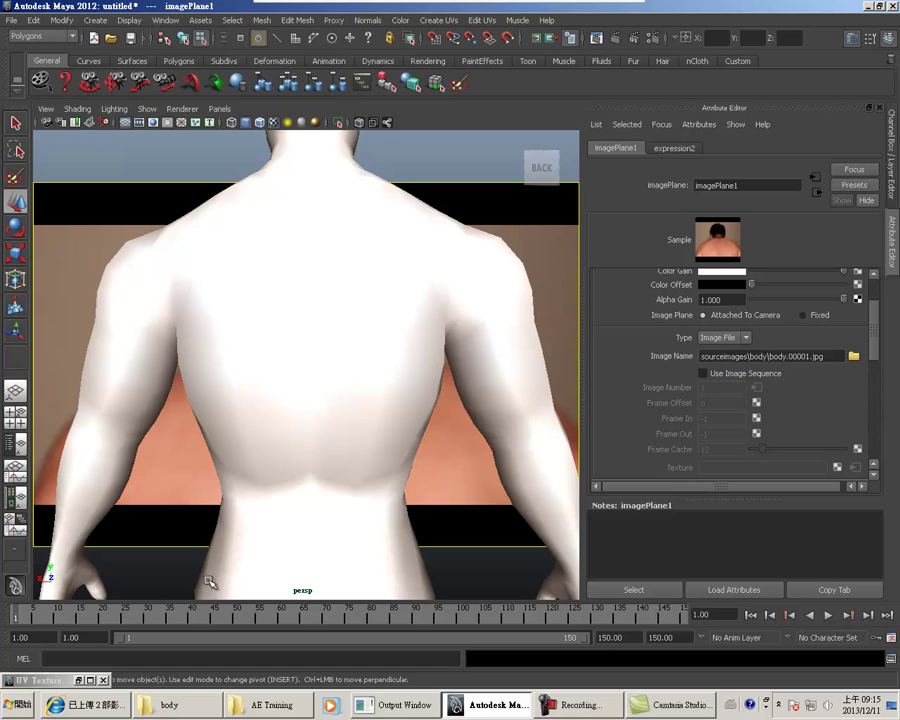
key(alt+v)
key(alt+v)
click(260, 124)
click(260, 124)
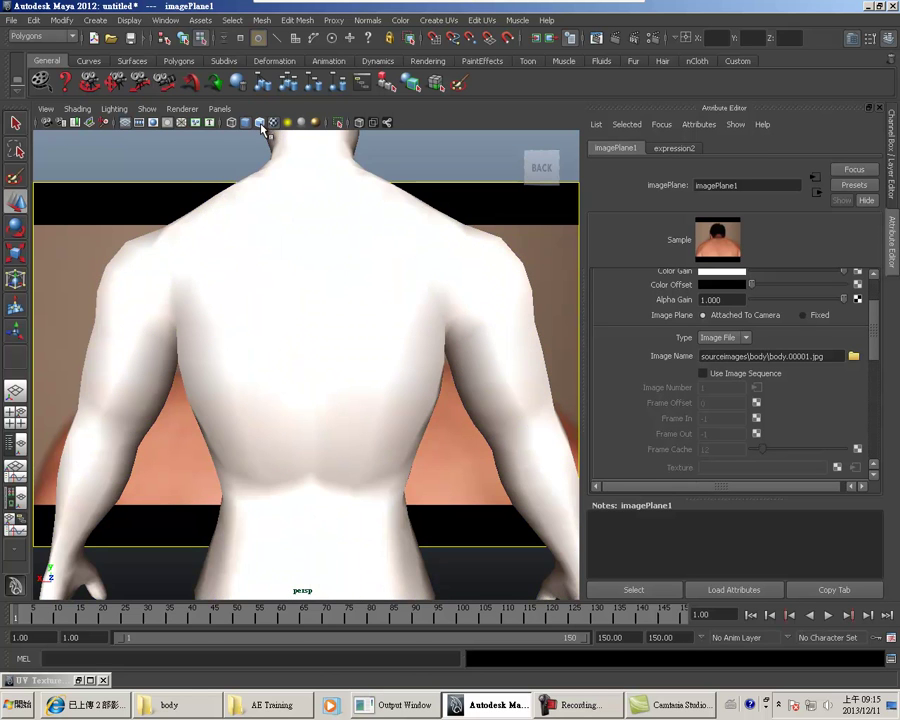
- Turn on X-Ray display so the back photo shows through the body
click(358, 124)
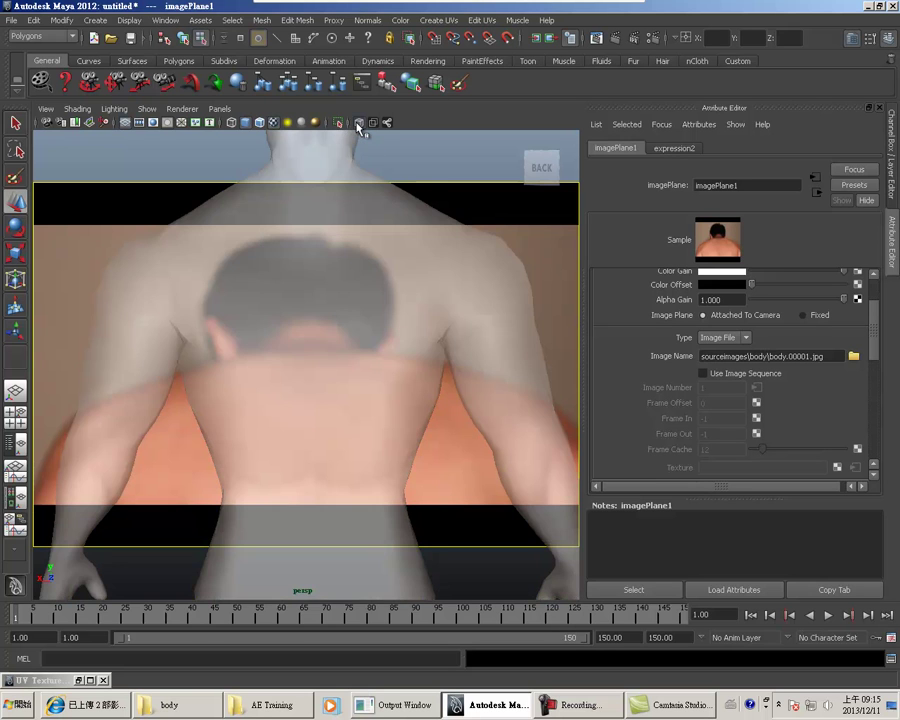
click(358, 124)
click(358, 124)
- Track and dolly the camera so the body's head and shoulders overlay the man in the photo
key(w)
drag(441, 330, 394, 328)
mouse_move(394, 328)
alt+right_down()
mouse_move(388, 408)
mouse_move(408, 411)
alt+right_up()
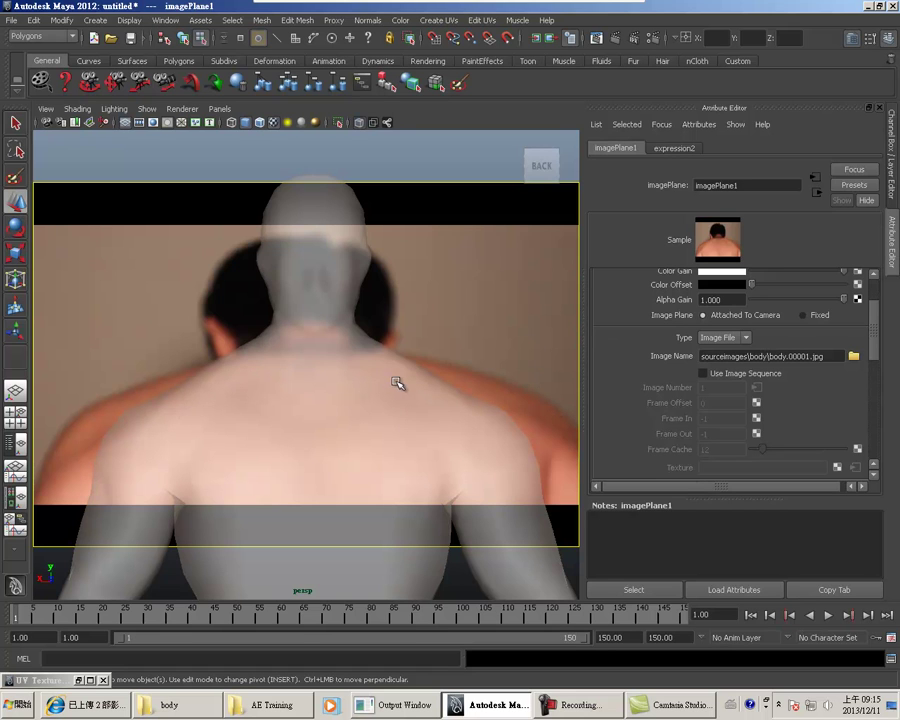
drag(875, 350, 876, 311)
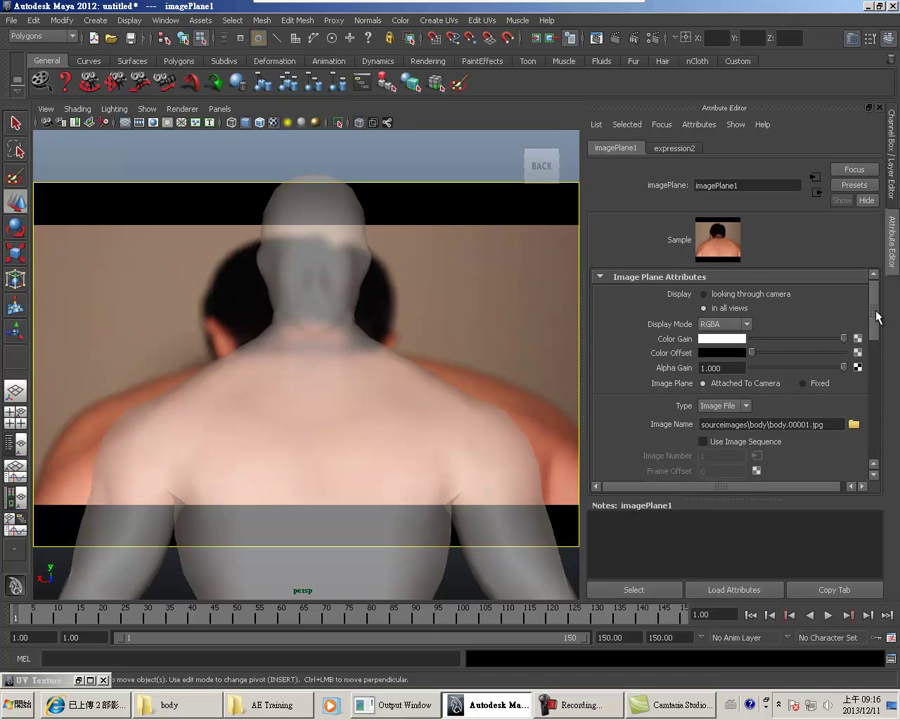
click(47, 123)
drag(874, 410, 880, 290)
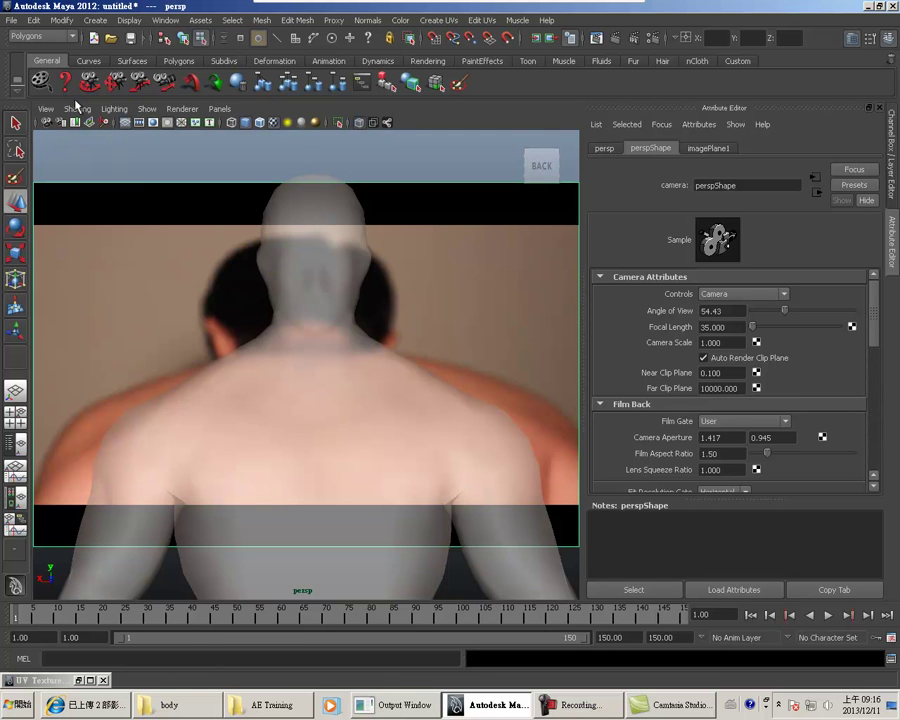
key(w)
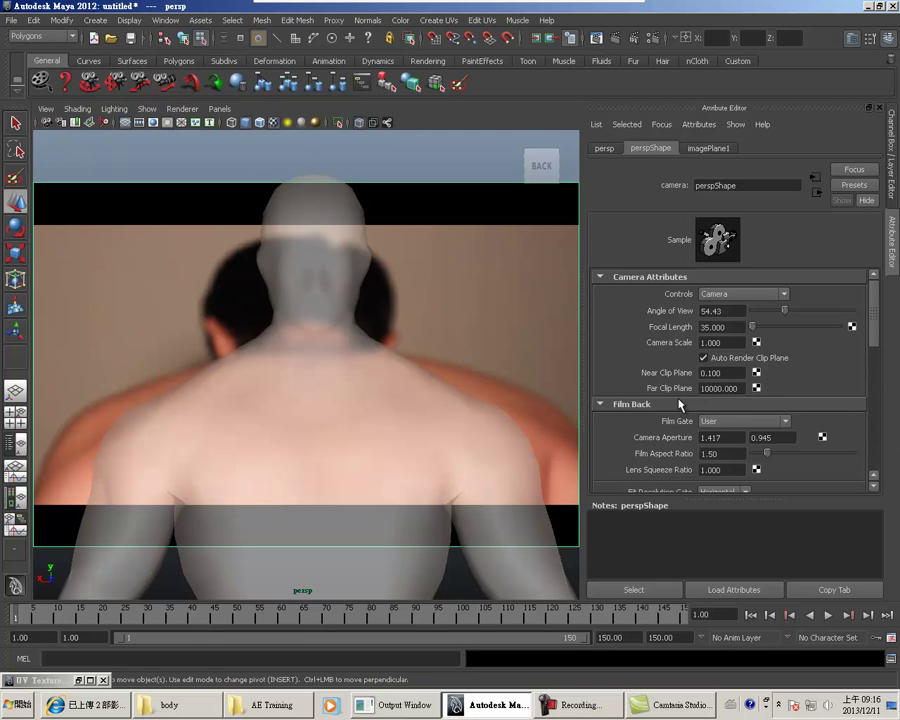
double_click(733, 331)
click(175, 704)
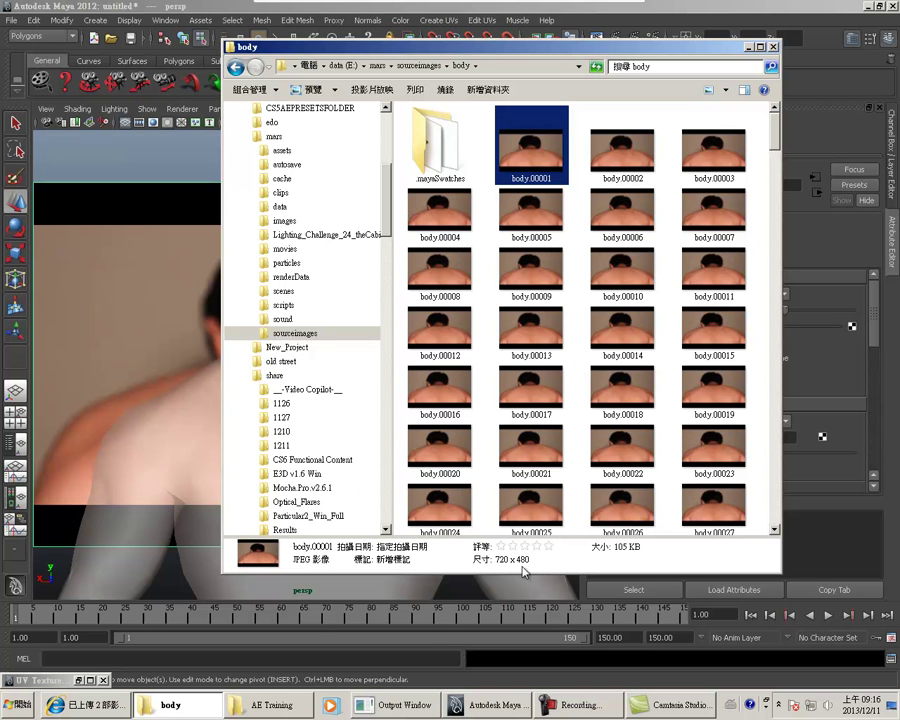
click(749, 47)
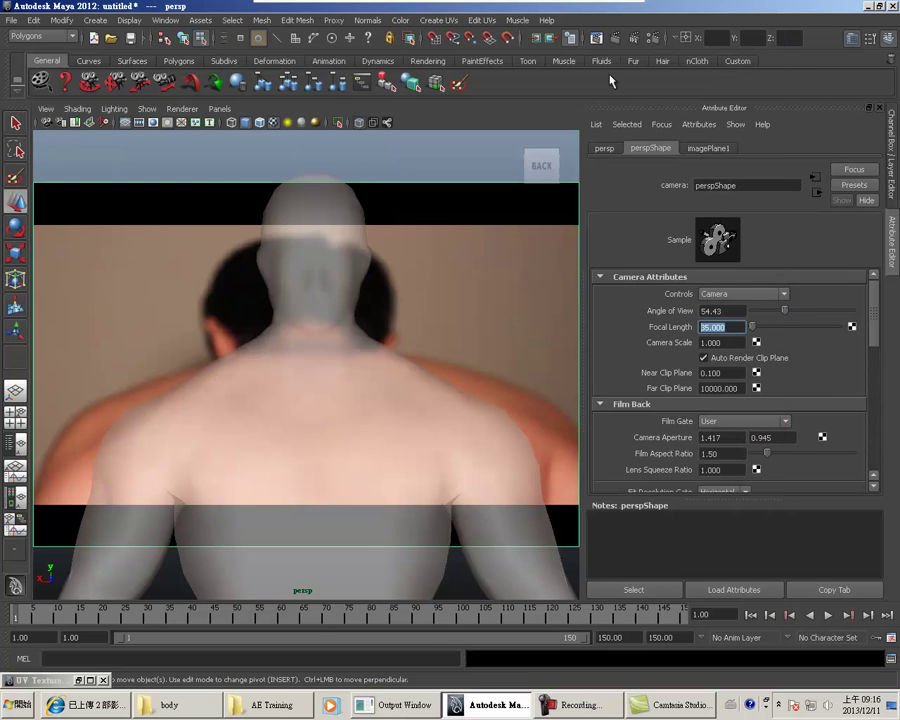
- In Render Settings, change the image width from 640 to 720, keeping height 480
click(654, 39)
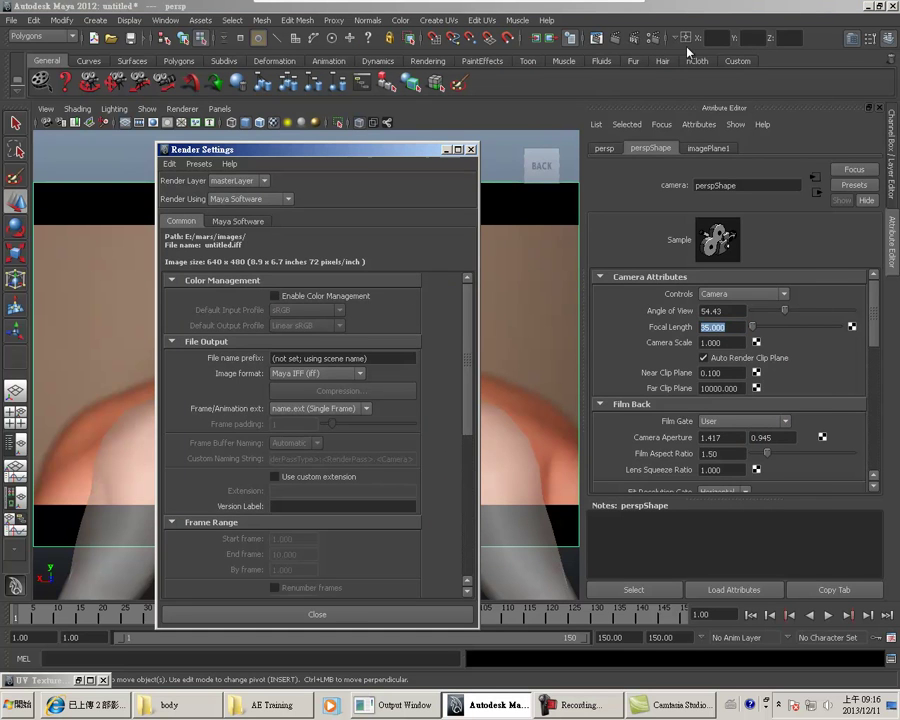
drag(191, 149, 536, 47)
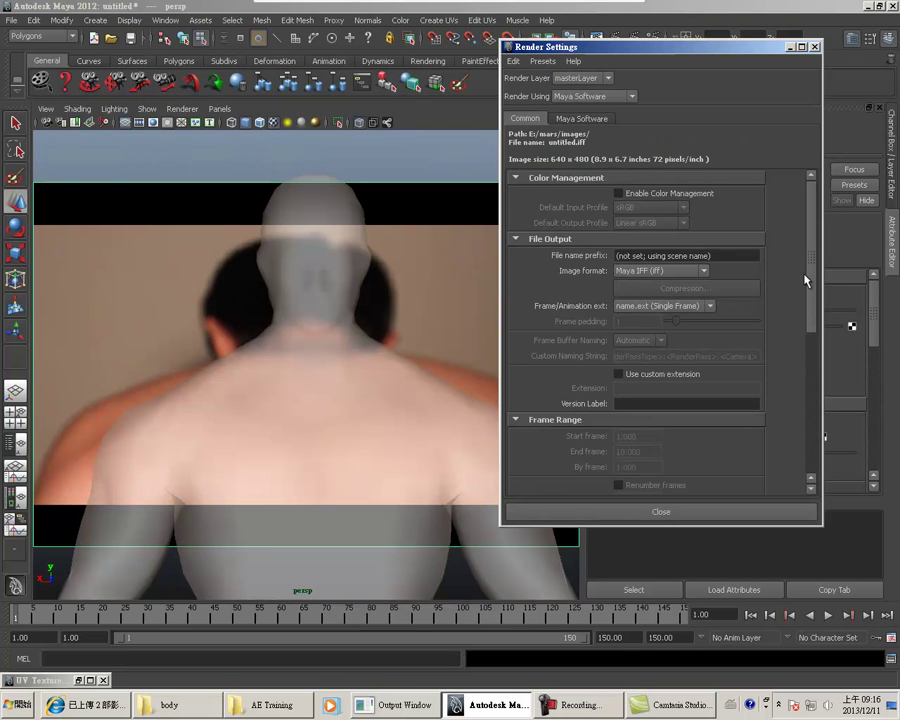
drag(808, 280, 814, 442)
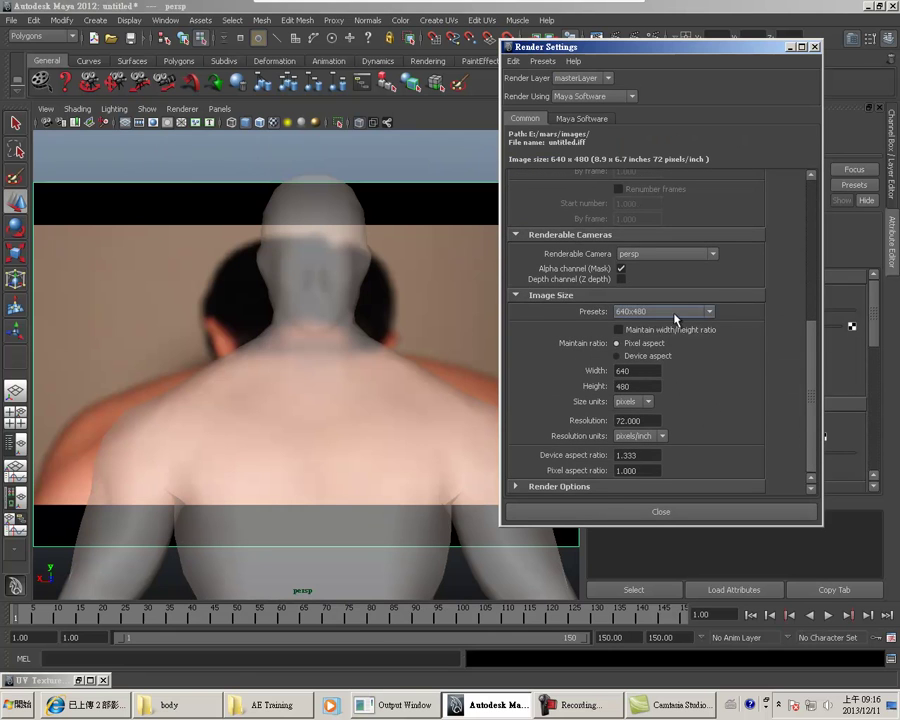
click(683, 315)
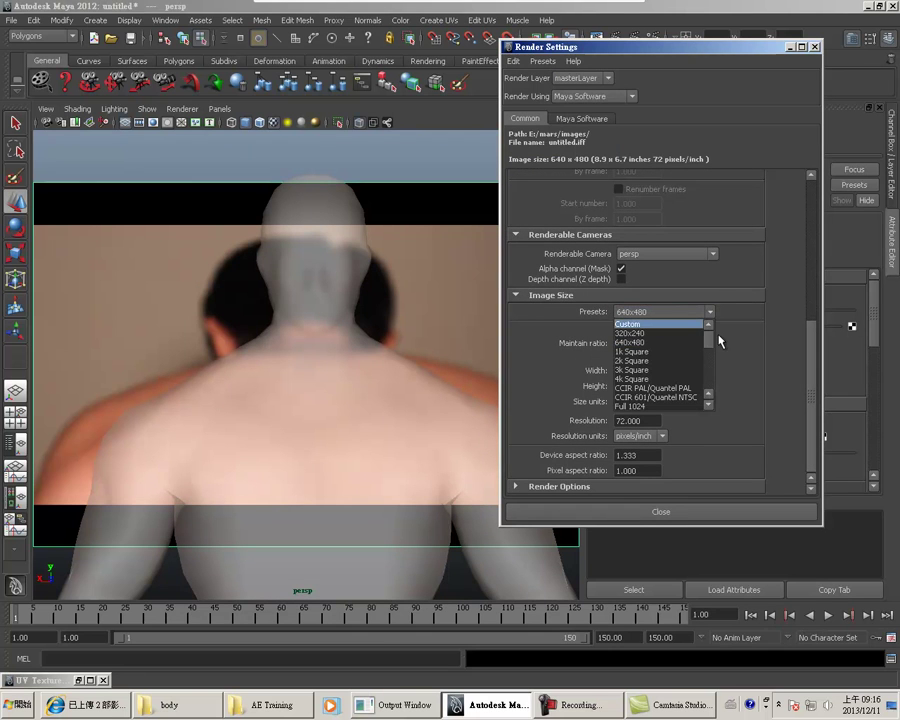
click(741, 329)
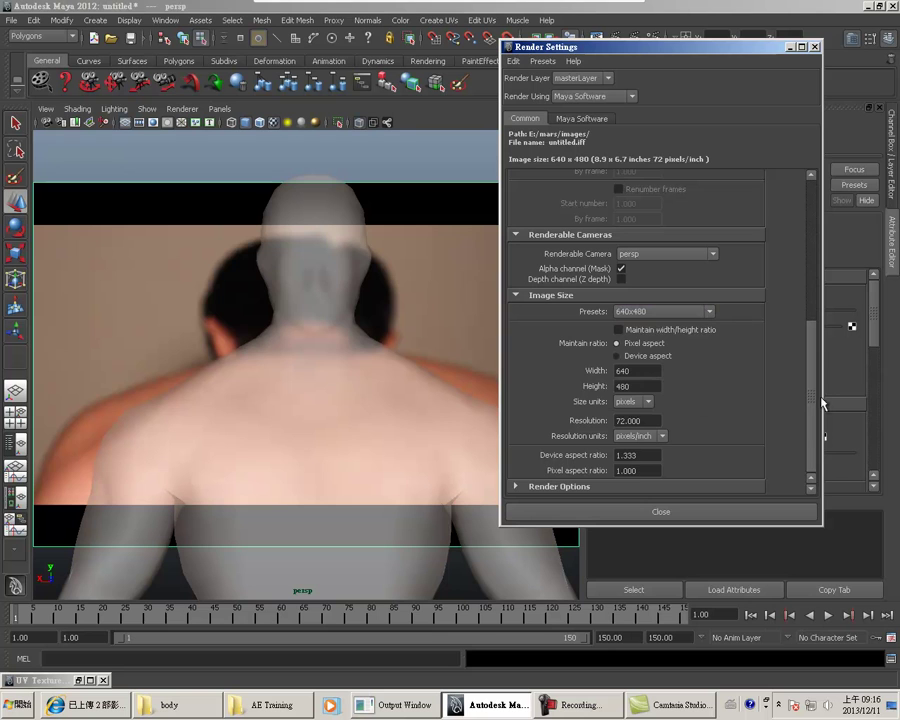
double_click(628, 371)
text(720)
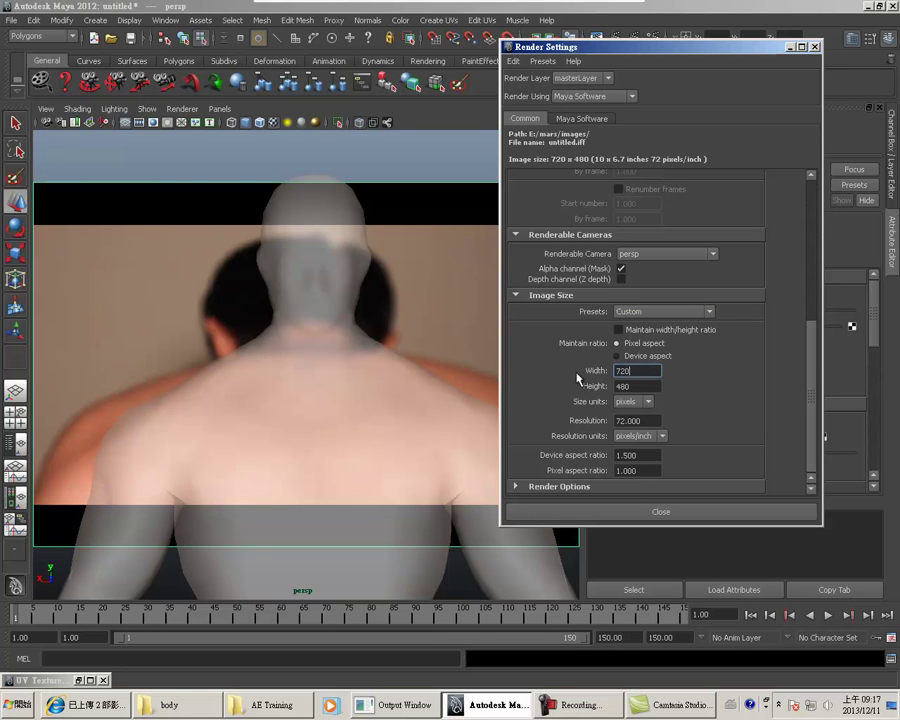
click(645, 386)
- Close Render Settings and turn on the Resolution Gate in the persp view
click(741, 514)
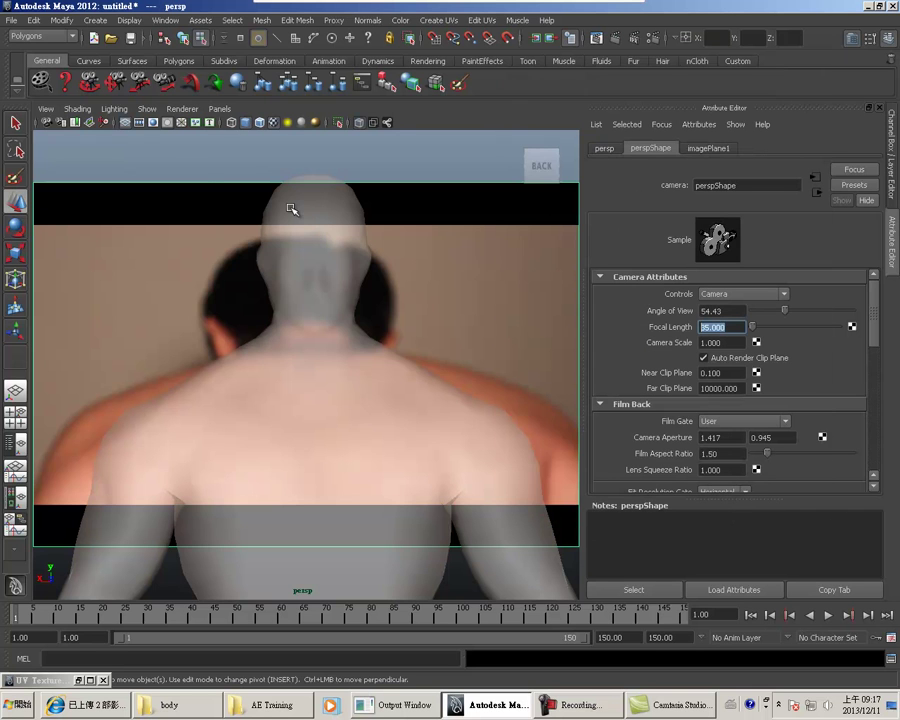
click(153, 123)
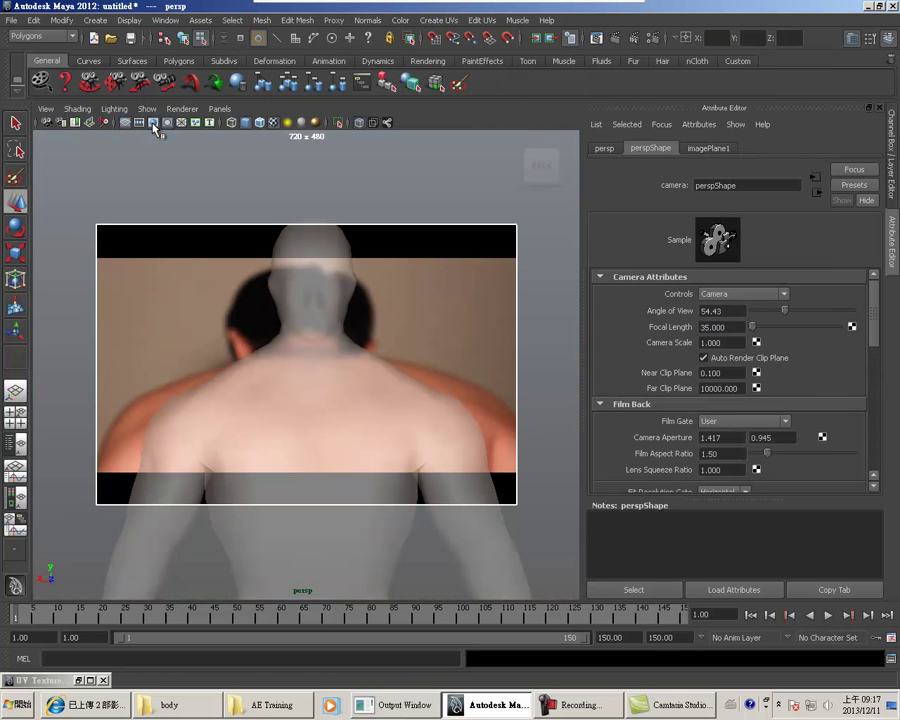
click(153, 123)
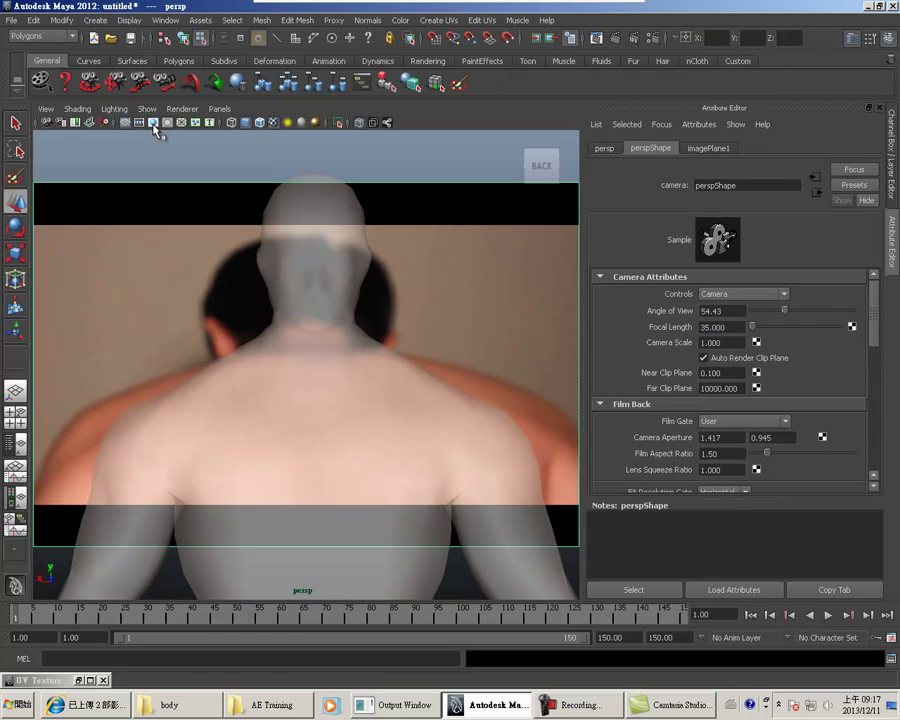
click(154, 124)
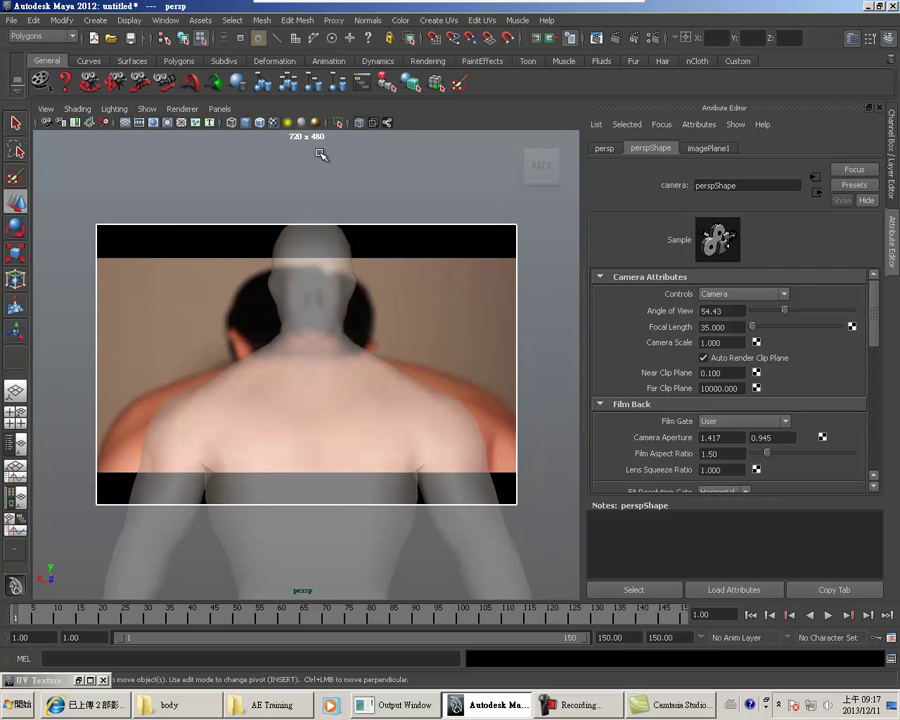
- Dolly the camera in toward the body within the 720 x 480 gate
scroll(400, 376, up, 1)
scroll(410, 372, up, 2)
scroll(410, 371, up, 1)
scroll(400, 393, up, 1)
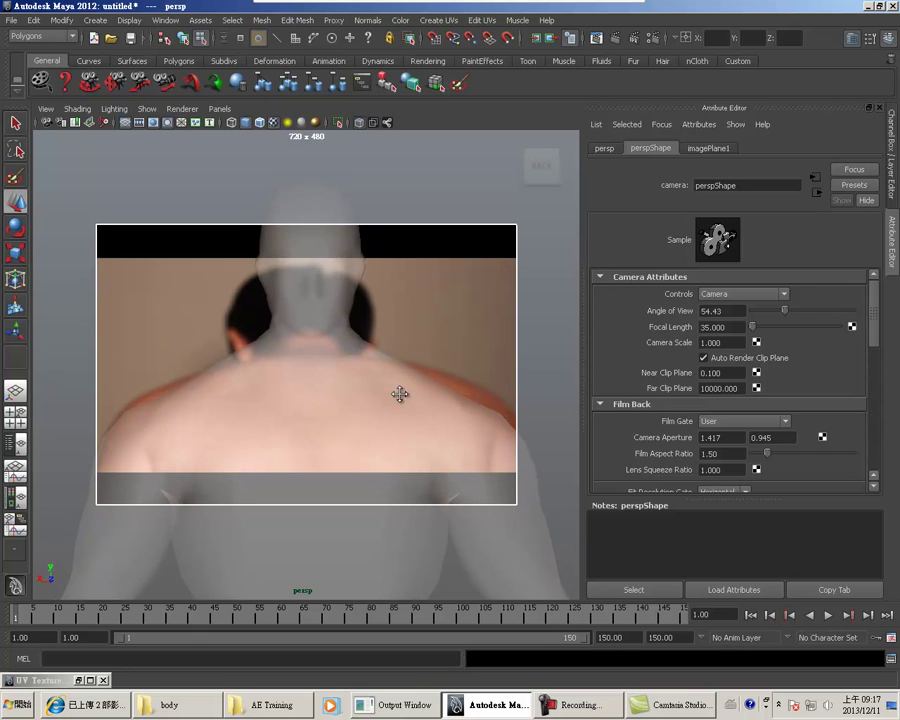
scroll(402, 397, up, 2)
scroll(402, 394, up, 1)
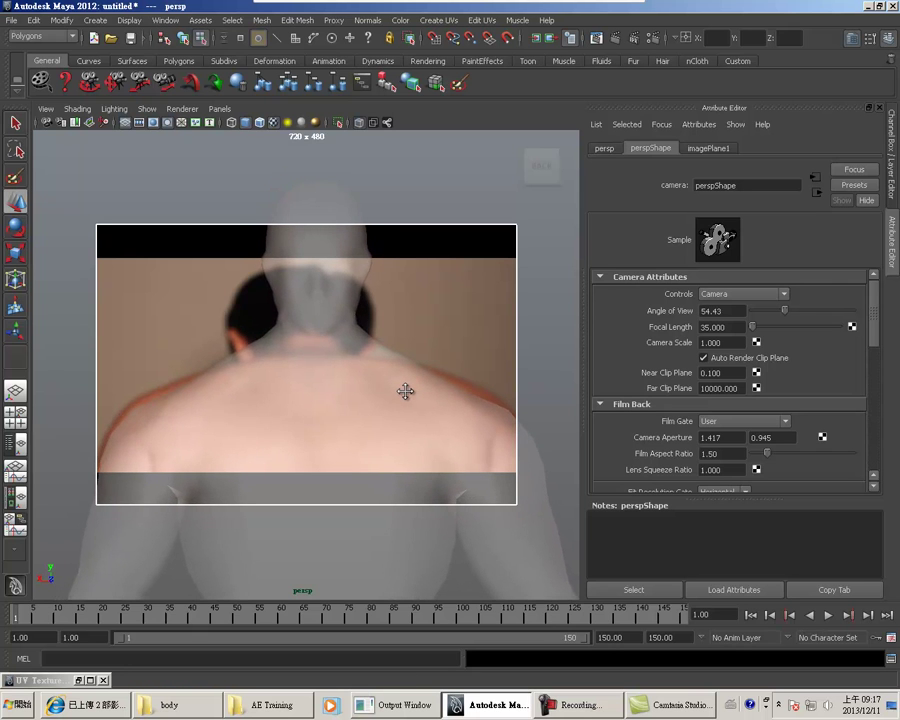
scroll(402, 388, up, 1)
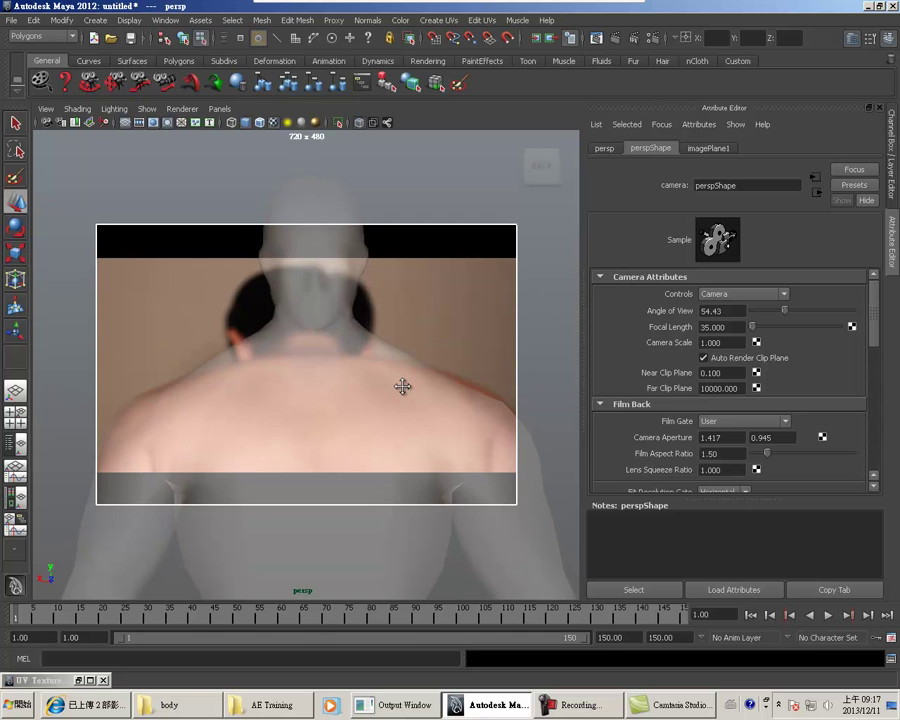
scroll(401, 388, up, 1)
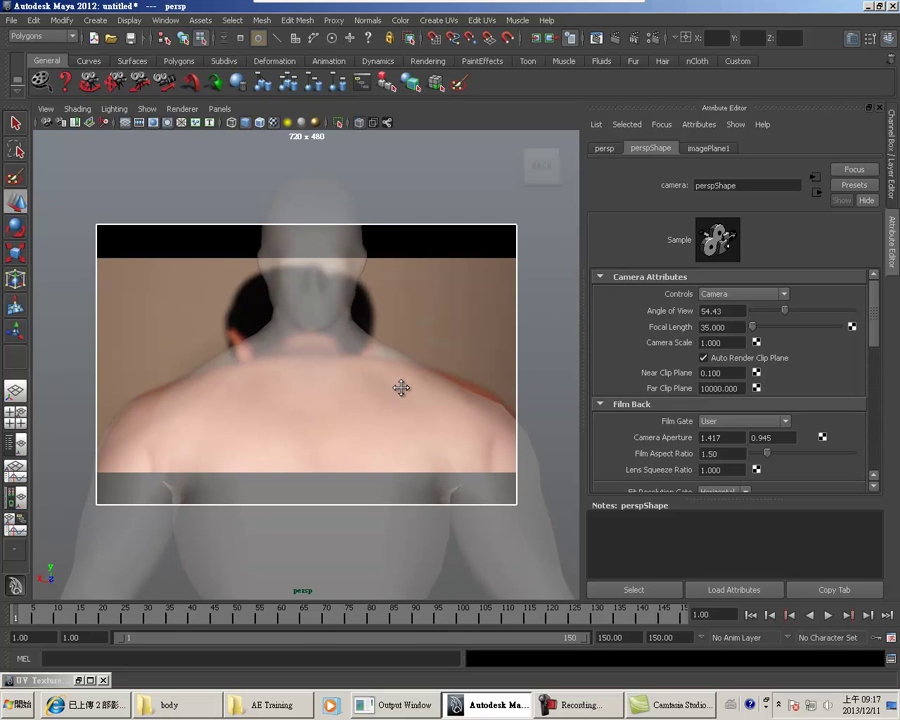
scroll(401, 388, up, 1)
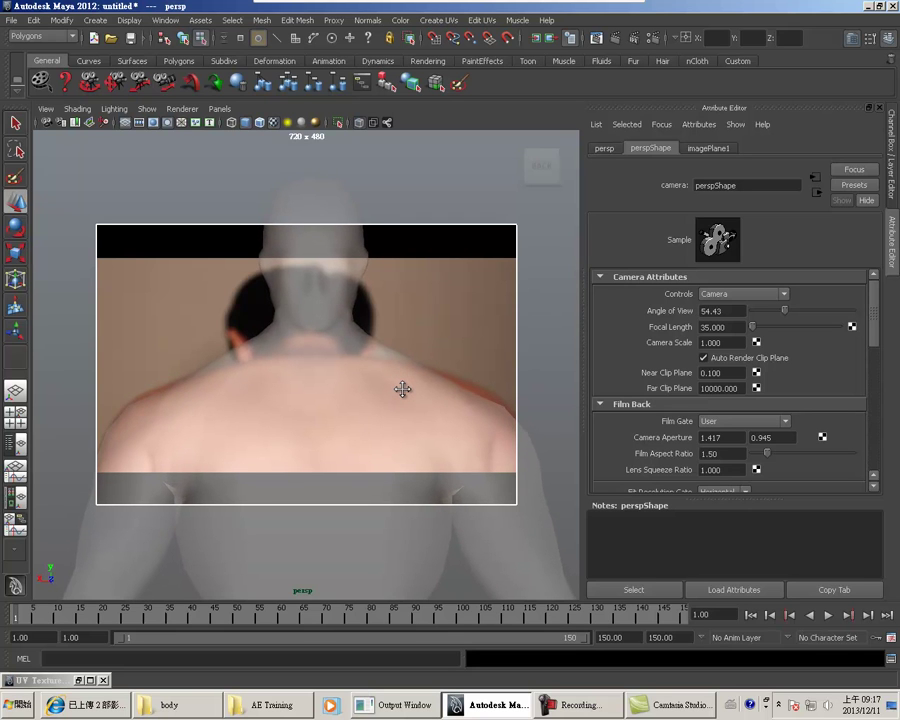
scroll(403, 389, up, 1)
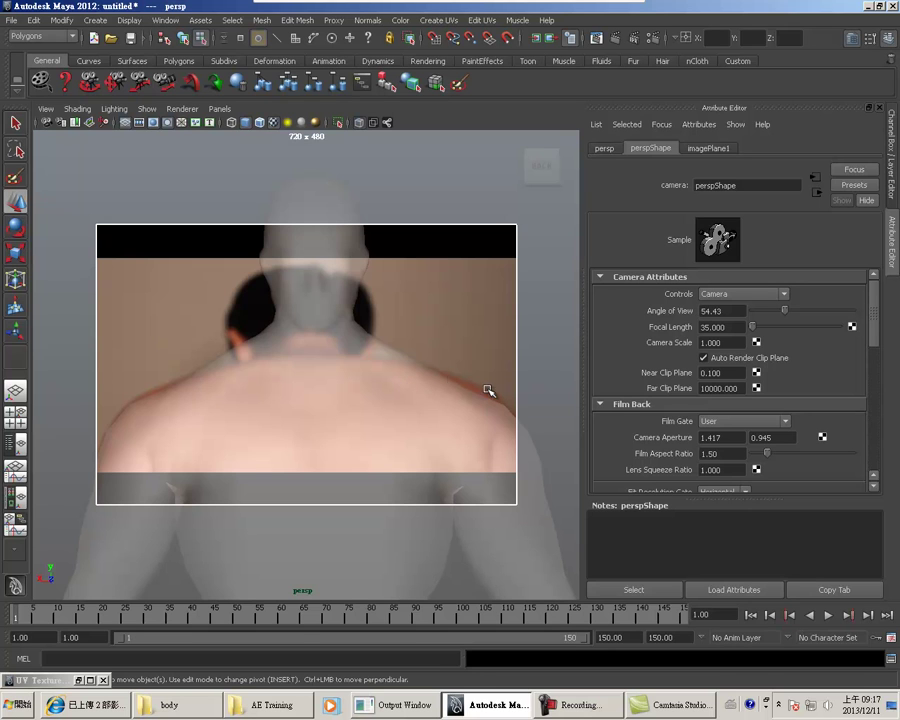